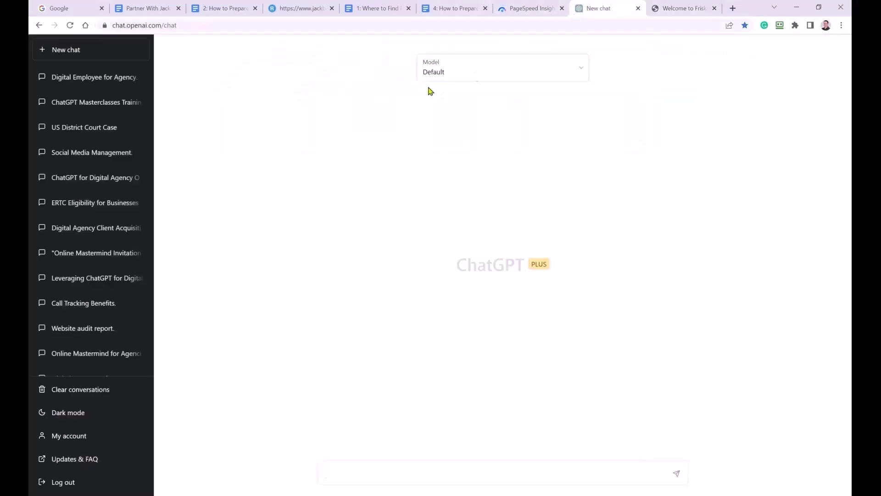
Step: Start a message asking to analyze the pasted friskydogdaycare.com homepage URL for improvement points
{"action": "left_click", "coordinate": [367, 472]}
{"action": "type", "text": "Pleara"}
{"action": "key", "text": "BackSpace"}
{"action": "type", "text": "se analyze"}
{"action": "type", "text": "https://www.friskydogdaycare.com/home/"}
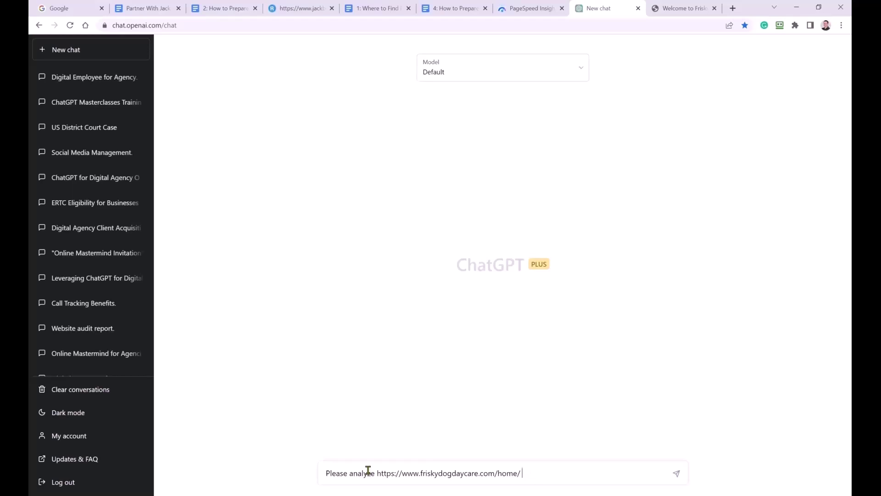
{"action": "type", "text": "and come up "}
{"action": "type", "text": "with "}
{"action": "type", "text": "poi"}
{"action": "type", "text": "nts what can"}
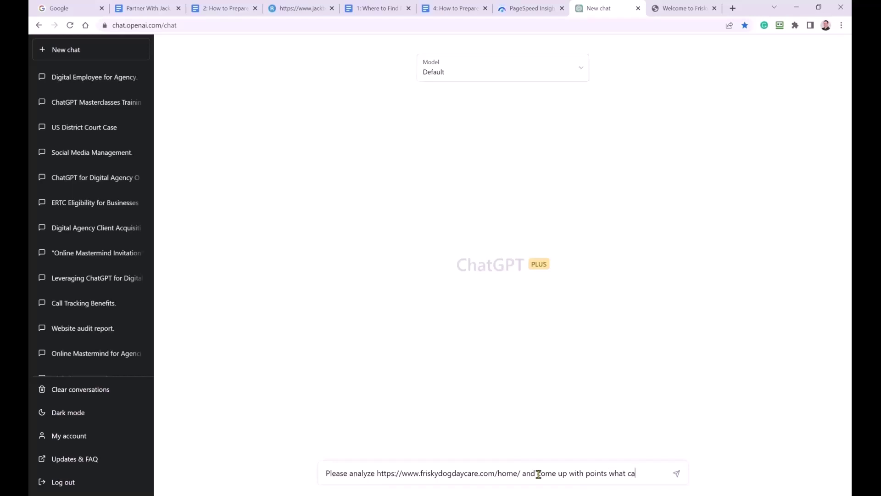
{"action": "type", "text": " be im"}
{"action": "type", "text": "oved"}
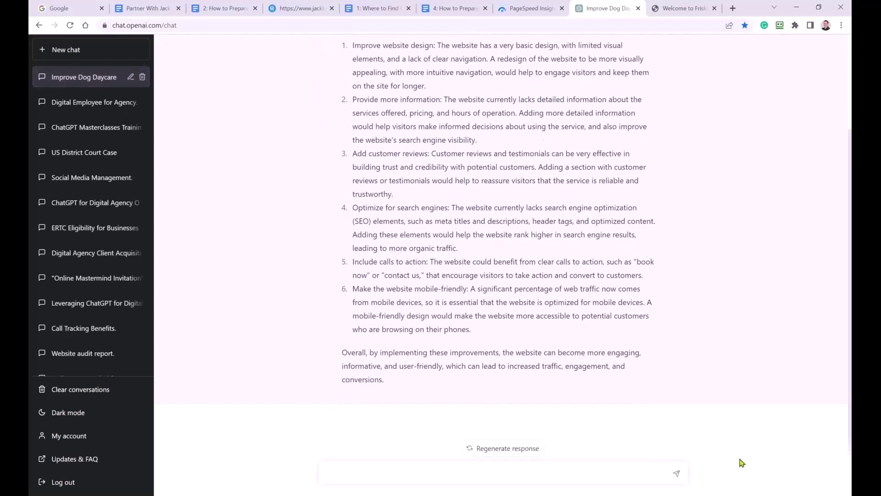
{"action": "scroll", "coordinate": [634, 408], "scroll_direction": "up", "scroll_amount": 5}
{"action": "left_click_drag", "start_coordinate": [352, 164], "coordinate": [435, 352]}
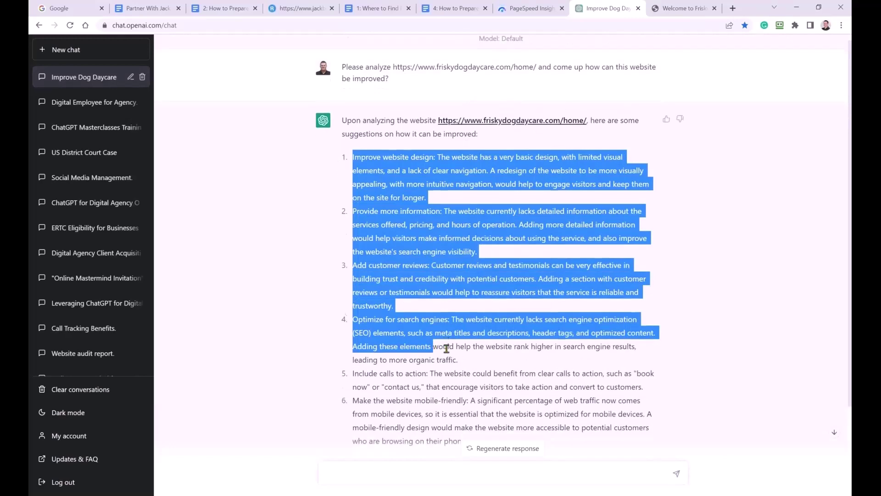
{"action": "scroll", "coordinate": [440, 344], "scroll_direction": "down", "scroll_amount": 2}
{"action": "mouse_move", "coordinate": [471, 329]}
{"action": "left_mouse_down"}
{"action": "mouse_move", "coordinate": [418, 167]}
{"action": "mouse_move", "coordinate": [353, 142]}
{"action": "left_mouse_up"}
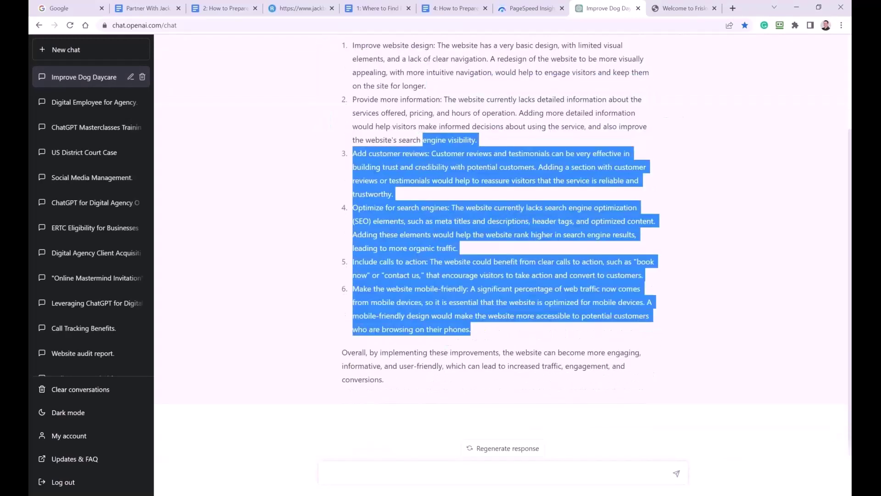
{"action": "scroll", "coordinate": [386, 138], "scroll_direction": "up", "scroll_amount": 2}
{"action": "scroll", "coordinate": [320, 206], "scroll_direction": "down", "scroll_amount": 2}
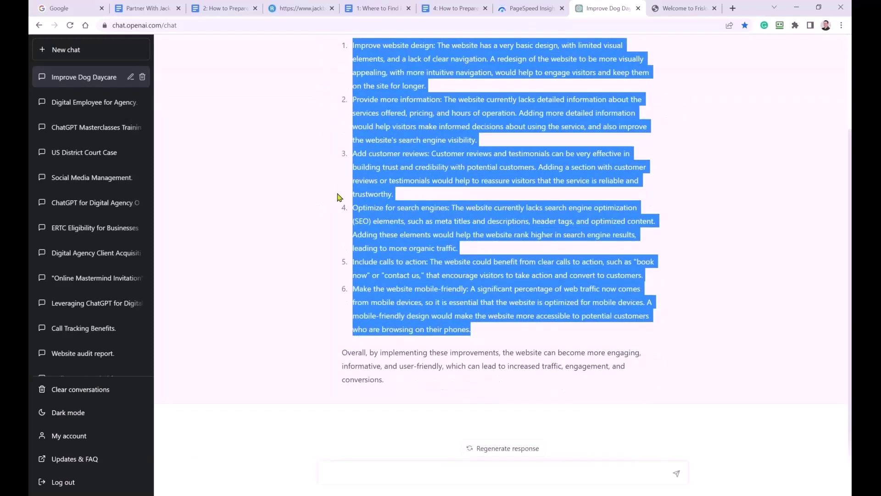
{"action": "scroll", "coordinate": [338, 196], "scroll_direction": "up", "scroll_amount": 3}
{"action": "scroll", "coordinate": [337, 196], "scroll_direction": "up", "scroll_amount": 3}
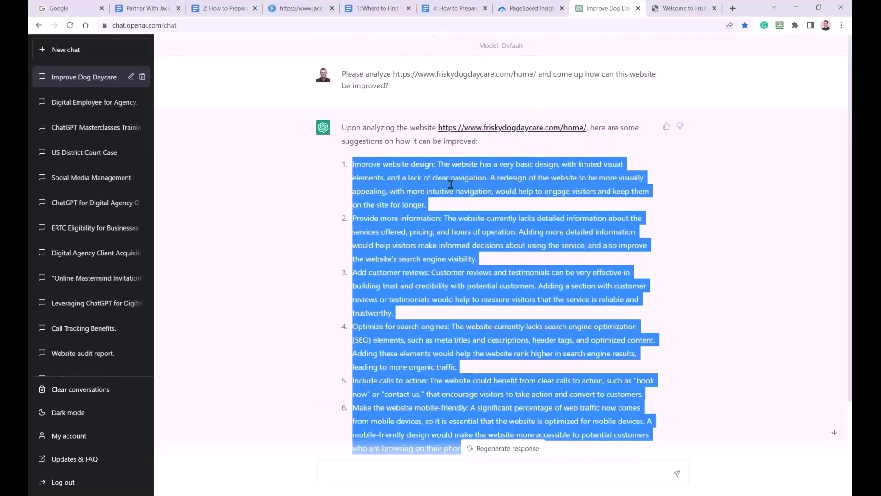
{"action": "left_click", "coordinate": [380, 207]}
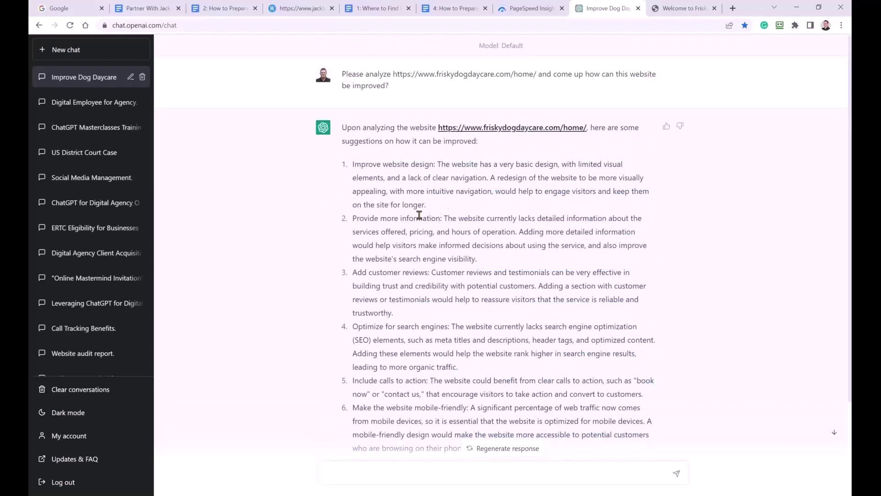
{"action": "triple_click", "coordinate": [491, 164]}
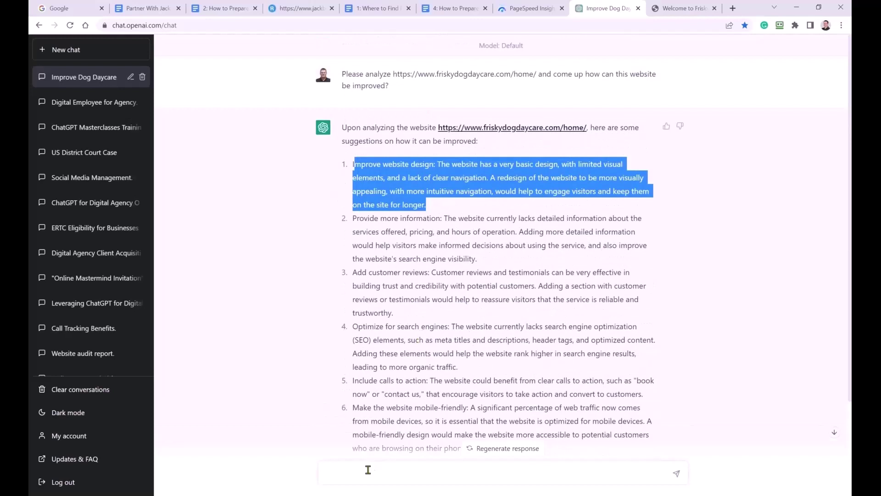
Step: Send the follow-up 'please detail how the home page can be improved'
{"action": "left_click", "coordinate": [368, 470]}
{"action": "type", "text": "p"}
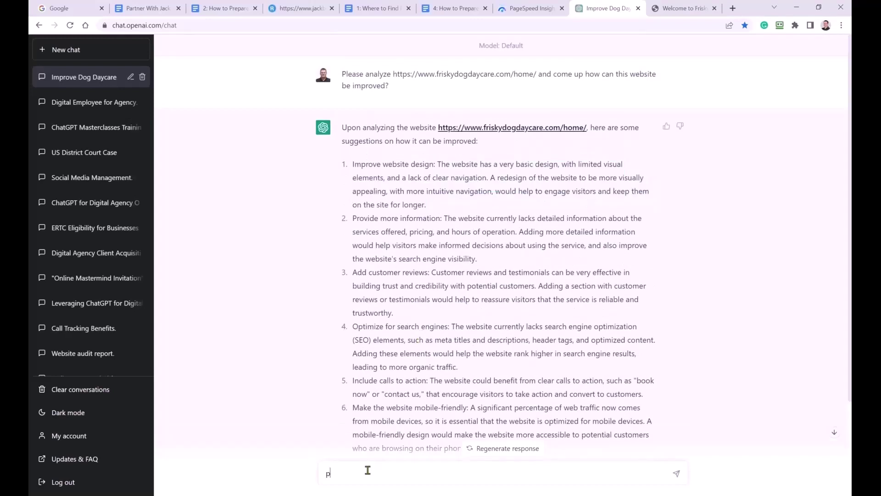
{"action": "type", "text": "lease detail how t"}
{"action": "type", "text": "he h"}
{"action": "type", "text": "ome page can"}
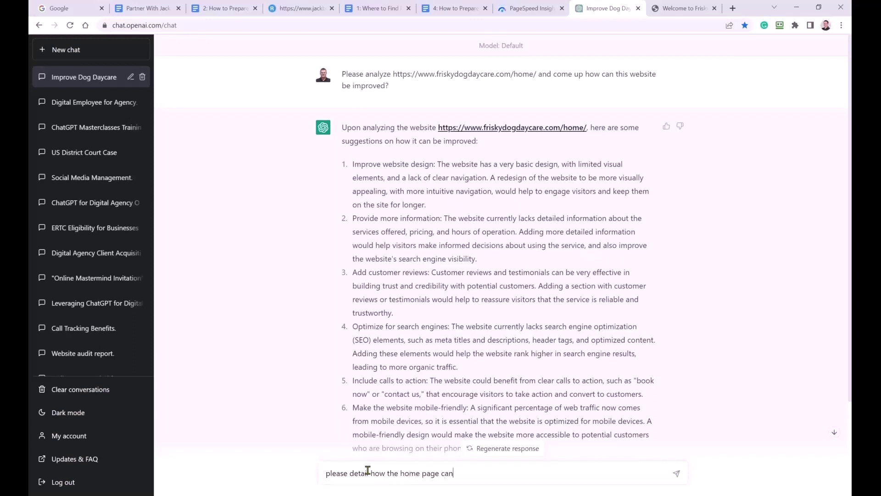
{"action": "type", "text": " be improv"}
{"action": "type", "text": "ed"}
{"action": "key", "text": "Return"}
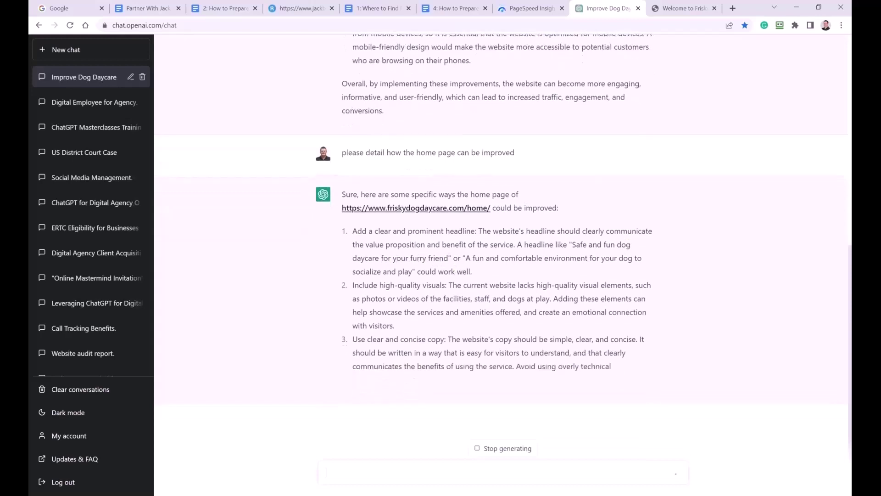
{"action": "mouse_move", "coordinate": [449, 245]}
{"action": "left_mouse_down"}
{"action": "mouse_move", "coordinate": [580, 241]}
{"action": "mouse_move", "coordinate": [450, 231]}
{"action": "left_mouse_up"}
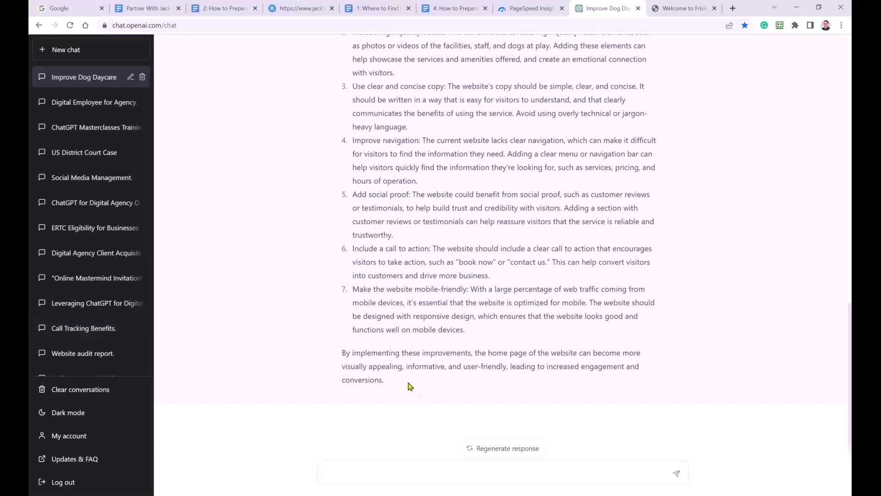
Step: Send the follow-up asking how the website can be improved for SEO, fixing its wording first
{"action": "left_click", "coordinate": [369, 470]}
{"action": "type", "text": "etail how the websi"}
{"action": "type", "text": "te can be im"}
{"action": "type", "text": "prov"}
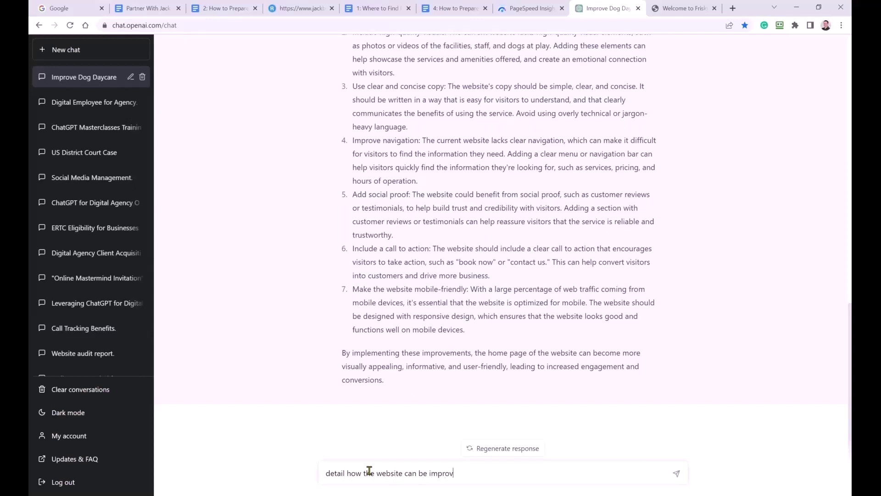
{"action": "type", "text": "ed"}
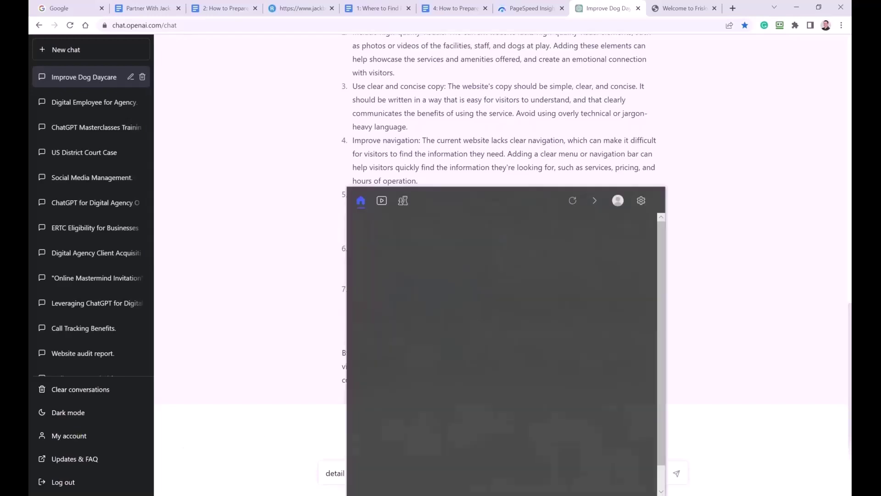
{"action": "left_click", "coordinate": [240, 441]}
{"action": "type", "text": "how the website can be improve S"}
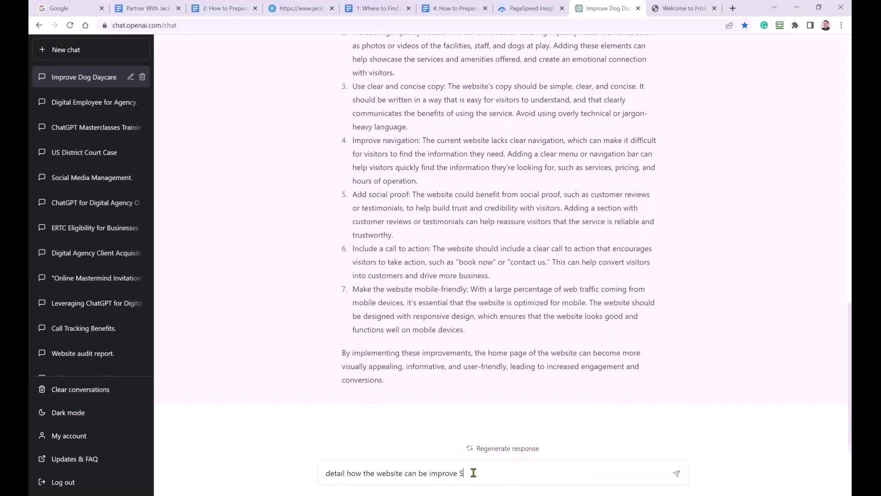
{"action": "type", "text": "EO"}
{"action": "left_click", "coordinate": [459, 472]}
{"action": "type", "text": "for"}
{"action": "left_click", "coordinate": [493, 472]}
{"action": "key", "text": "Return"}
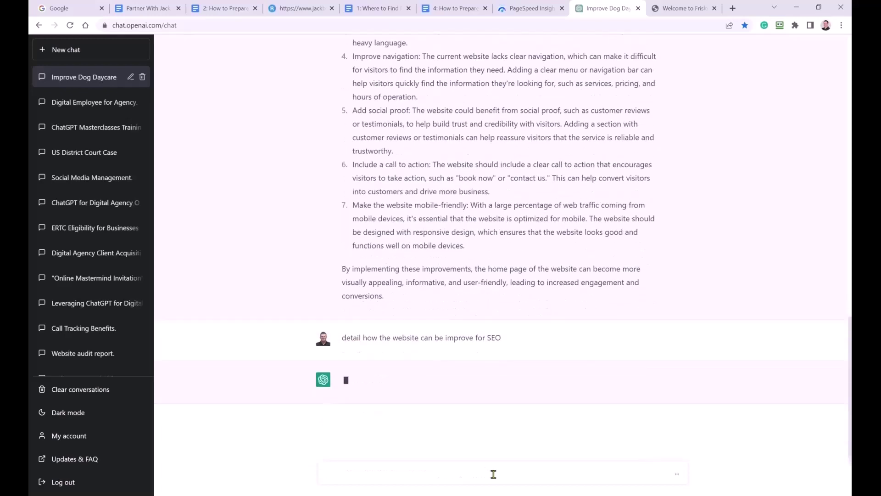